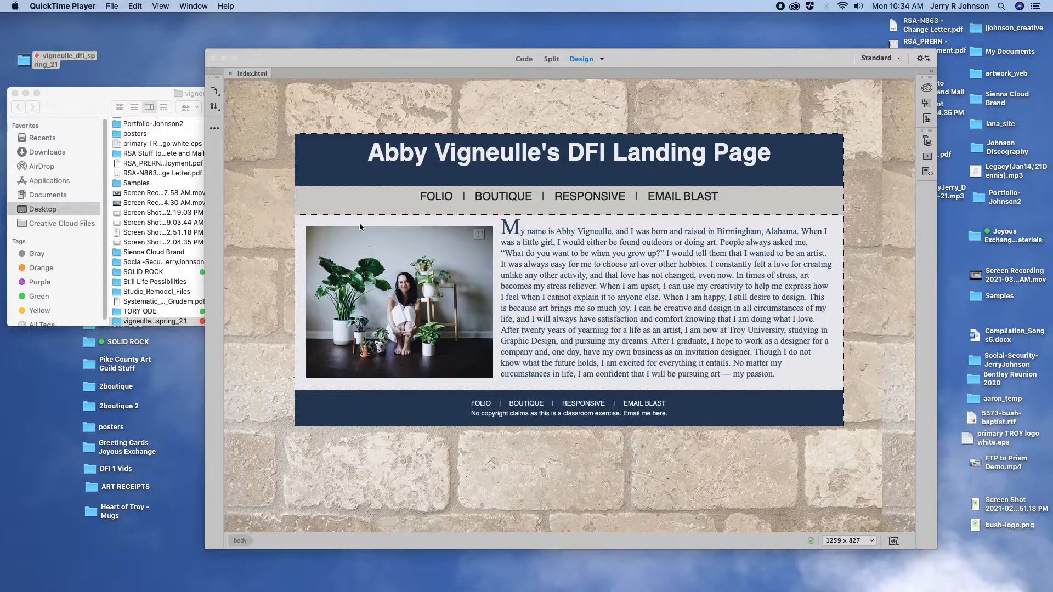
Open the site setup for the demonstration site from the managed sites list and check its site name.
{"action": "left_click", "coordinate": [371, 58]}
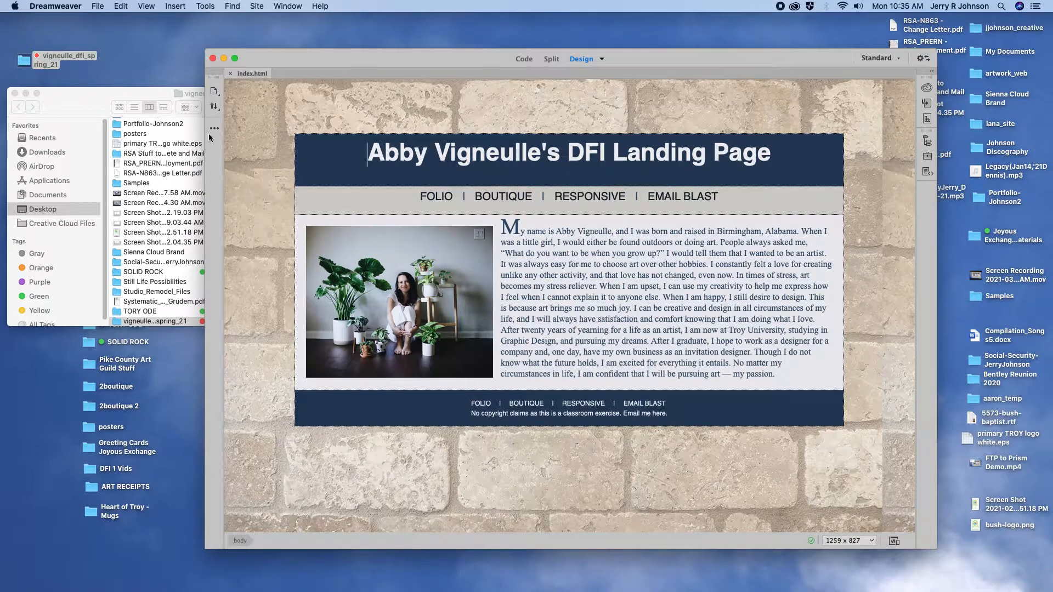
{"action": "left_click", "coordinate": [256, 7]}
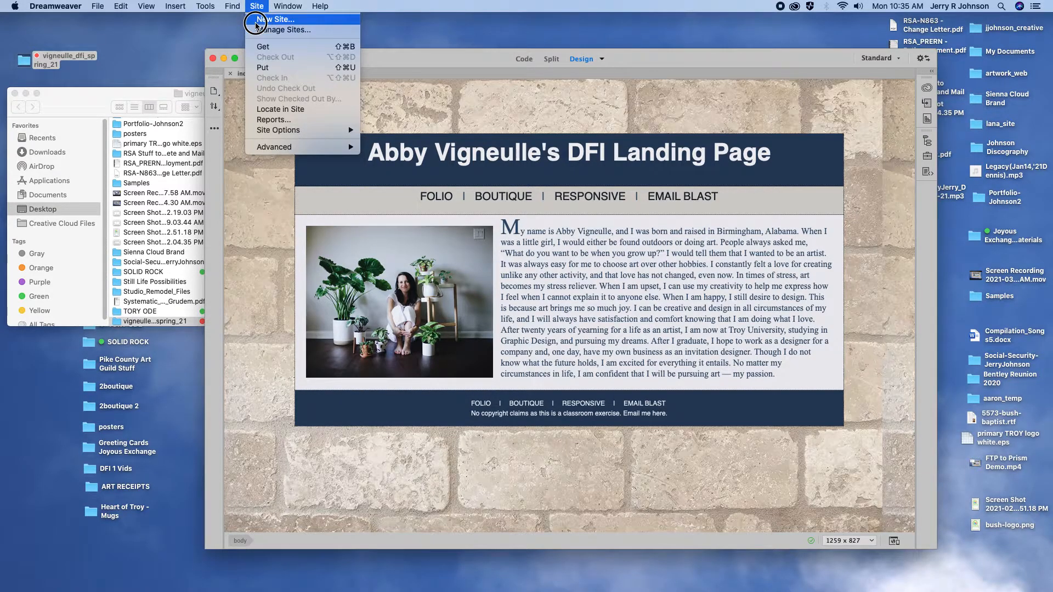
{"action": "left_click", "coordinate": [258, 30]}
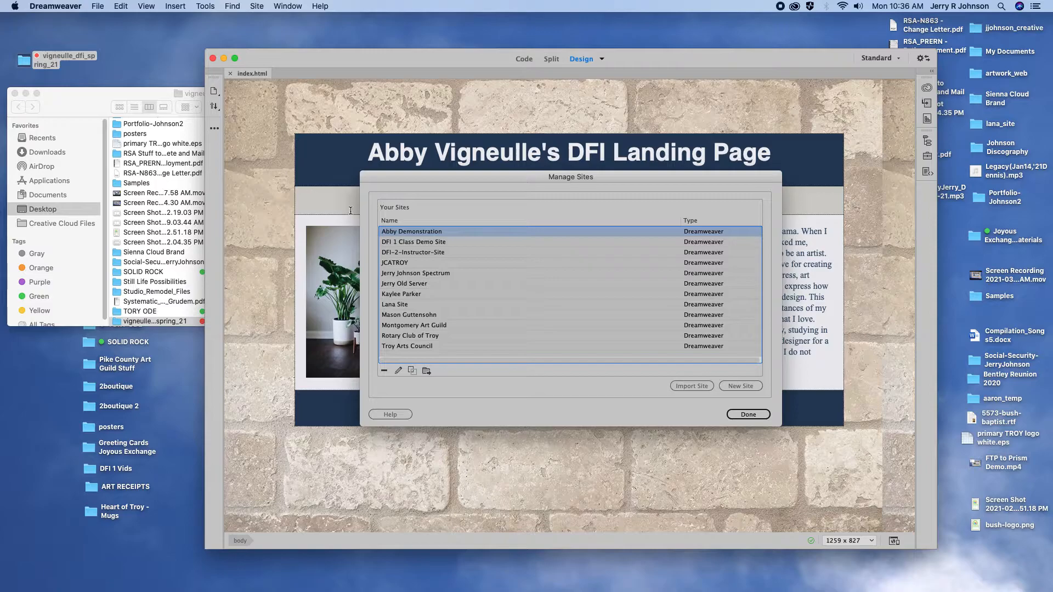
{"action": "left_click", "coordinate": [386, 233]}
{"action": "left_click", "coordinate": [386, 233]}
{"action": "left_click", "coordinate": [741, 412]}
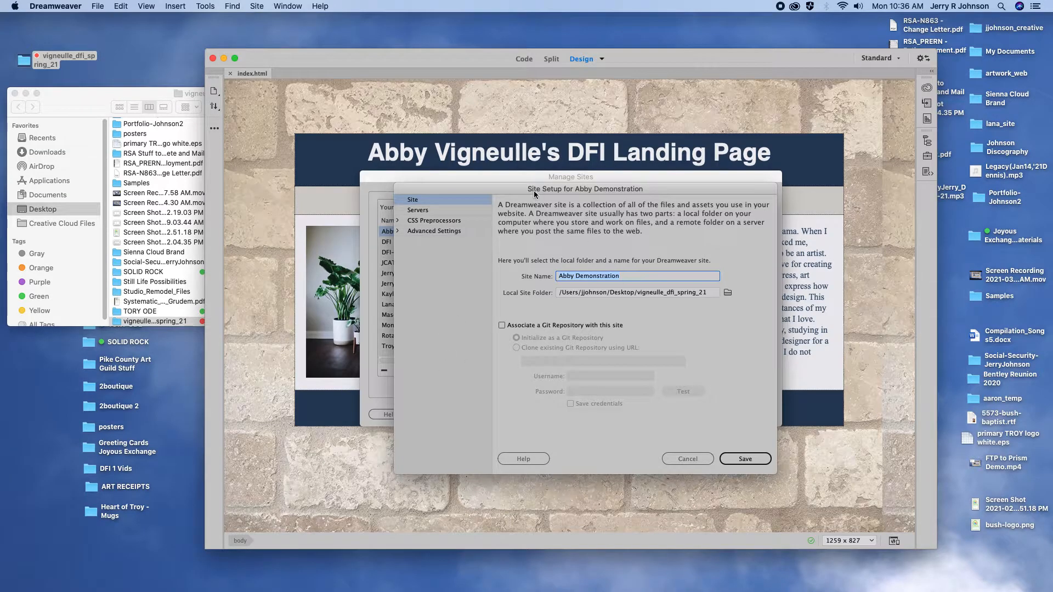
{"action": "left_click_drag", "start_coordinate": [497, 193], "coordinate": [517, 118]}
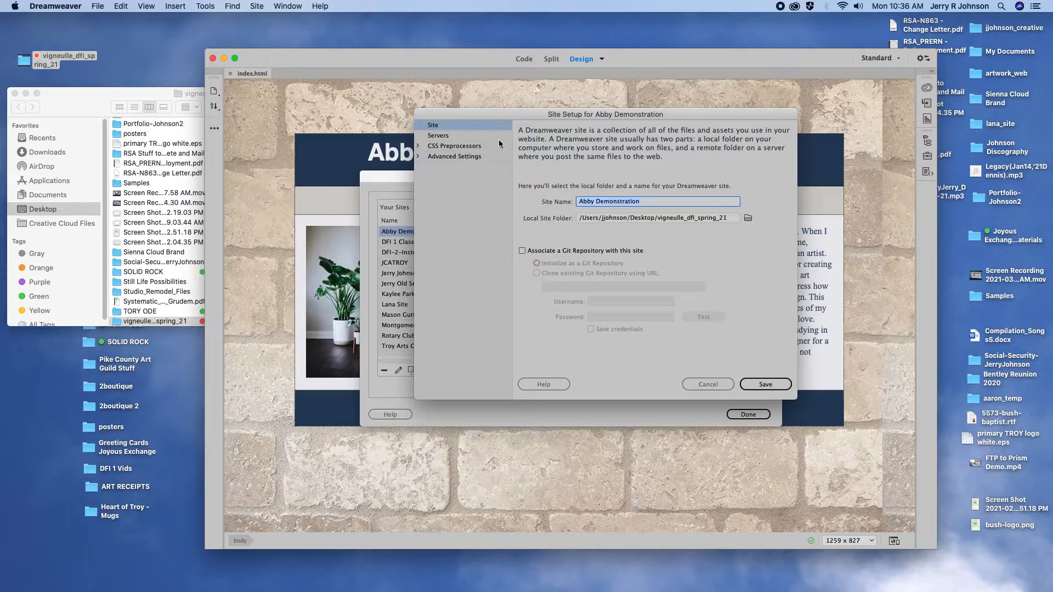
{"action": "left_click_drag", "start_coordinate": [665, 203], "coordinate": [562, 197]}
Open the site's Remote Server settings and test the FTP connection to prism.troy.edu.
{"action": "left_click", "coordinate": [436, 136]}
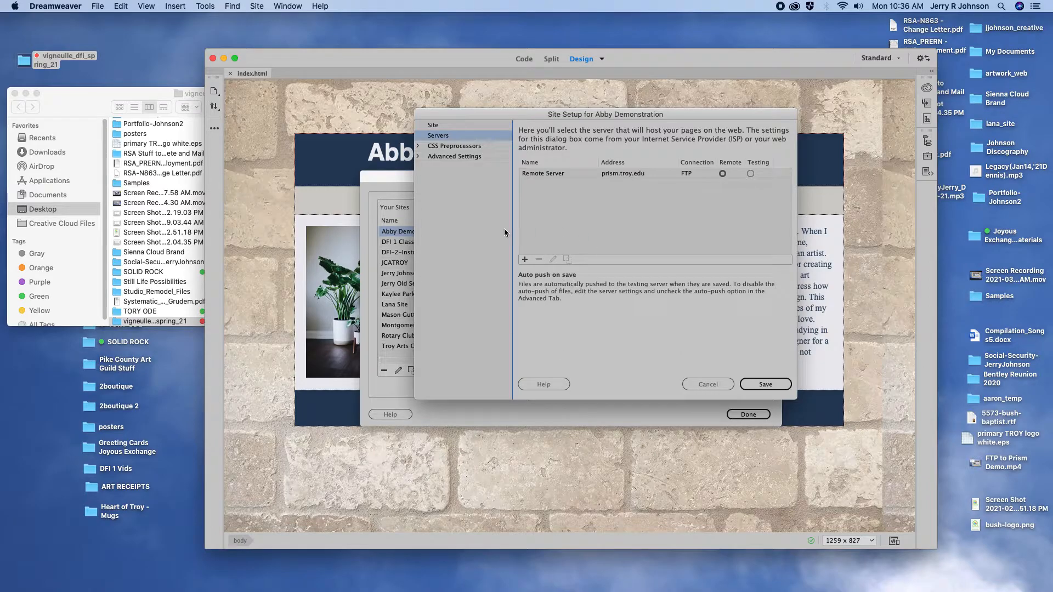
{"action": "double_click", "coordinate": [532, 174]}
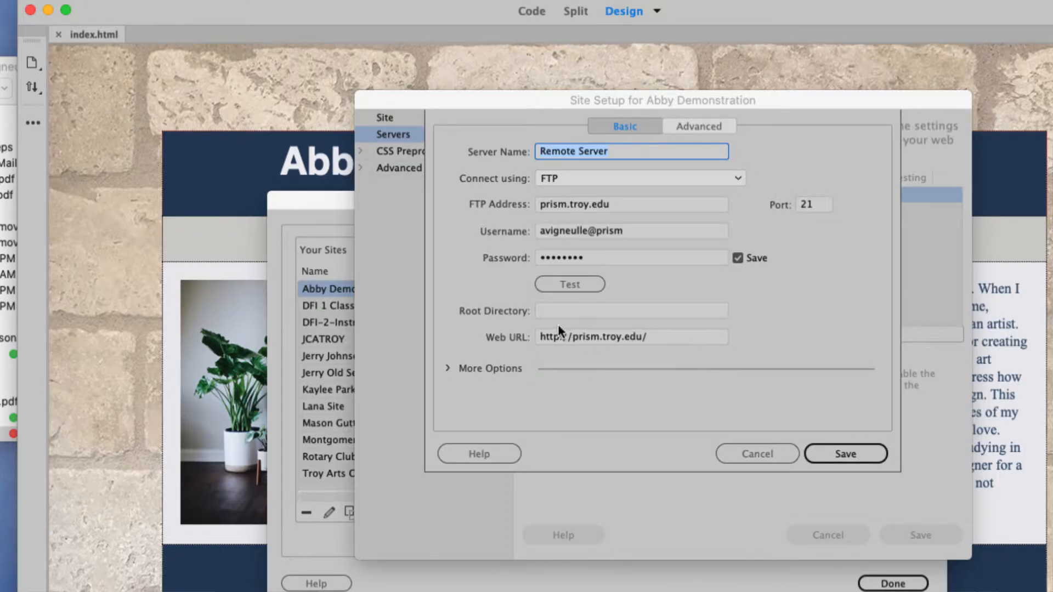
{"action": "left_click", "coordinate": [566, 286]}
{"action": "left_click", "coordinate": [567, 283]}
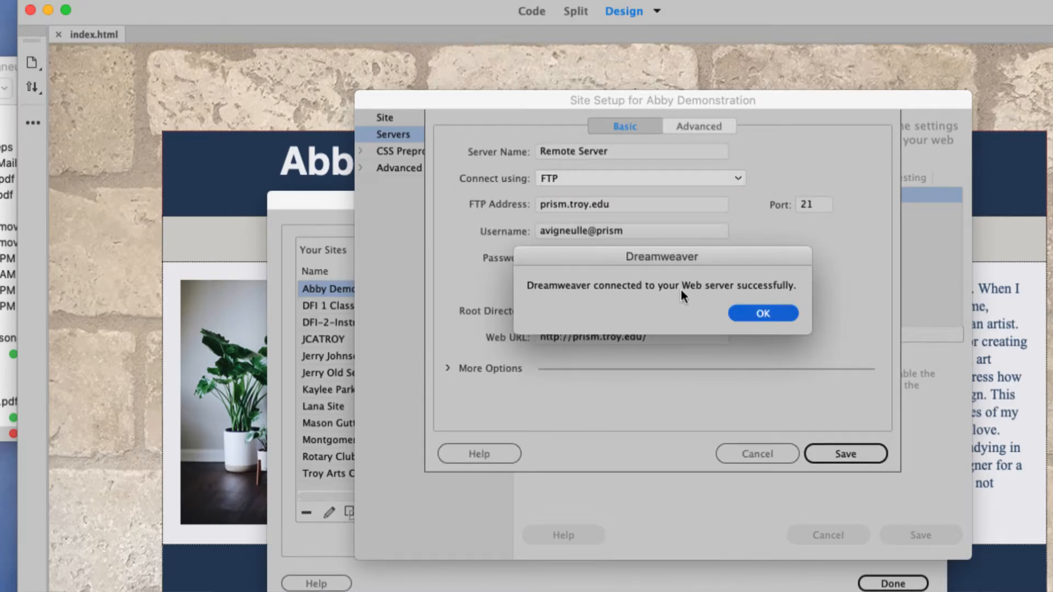
{"action": "left_click", "coordinate": [755, 312]}
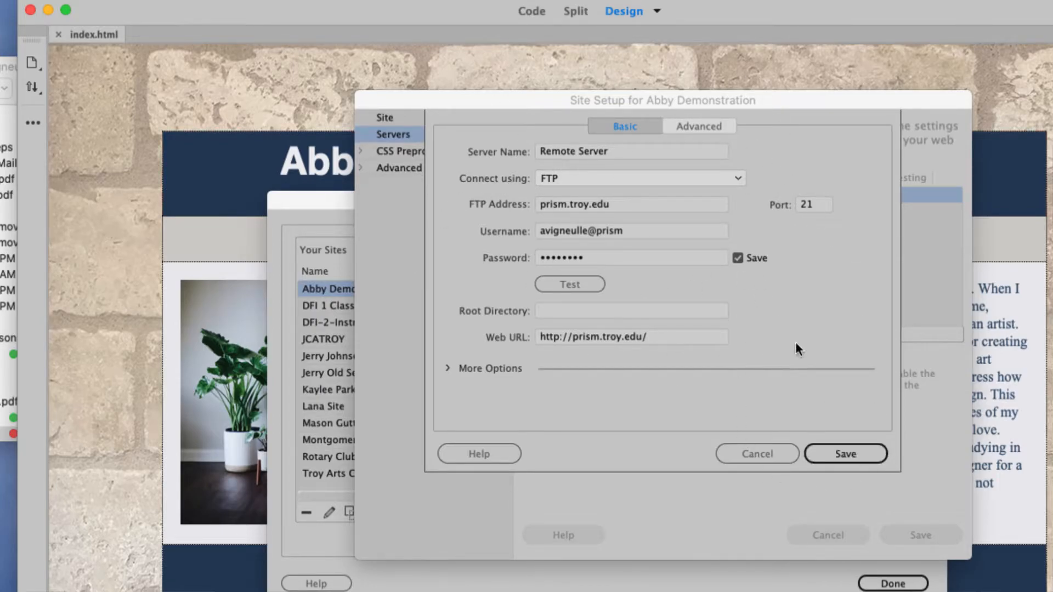
Save the remote server settings and the site setup, then finish managing sites.
{"action": "left_click", "coordinate": [845, 455]}
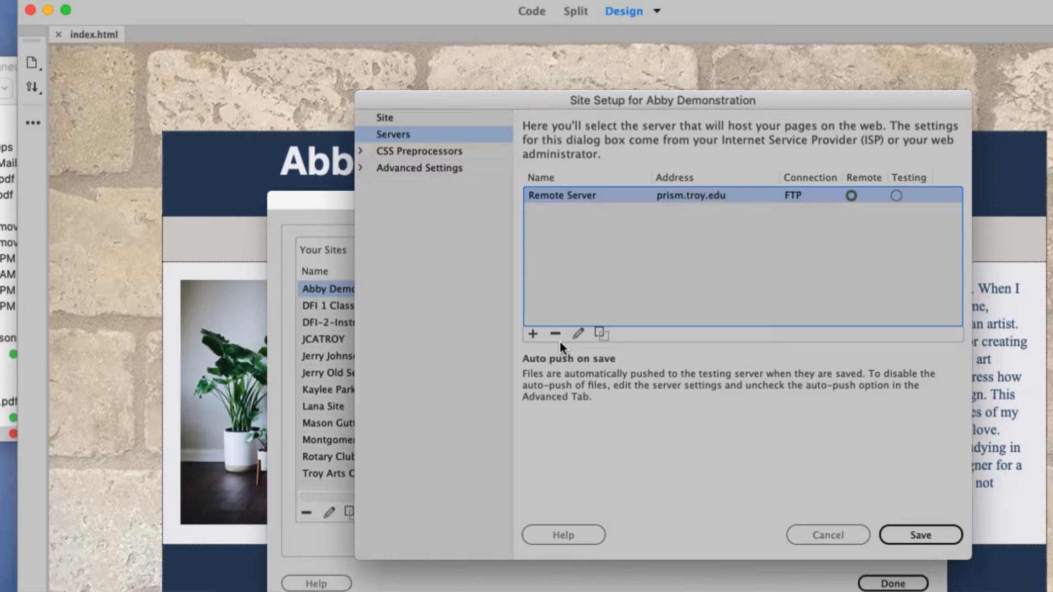
{"action": "left_click", "coordinate": [909, 529]}
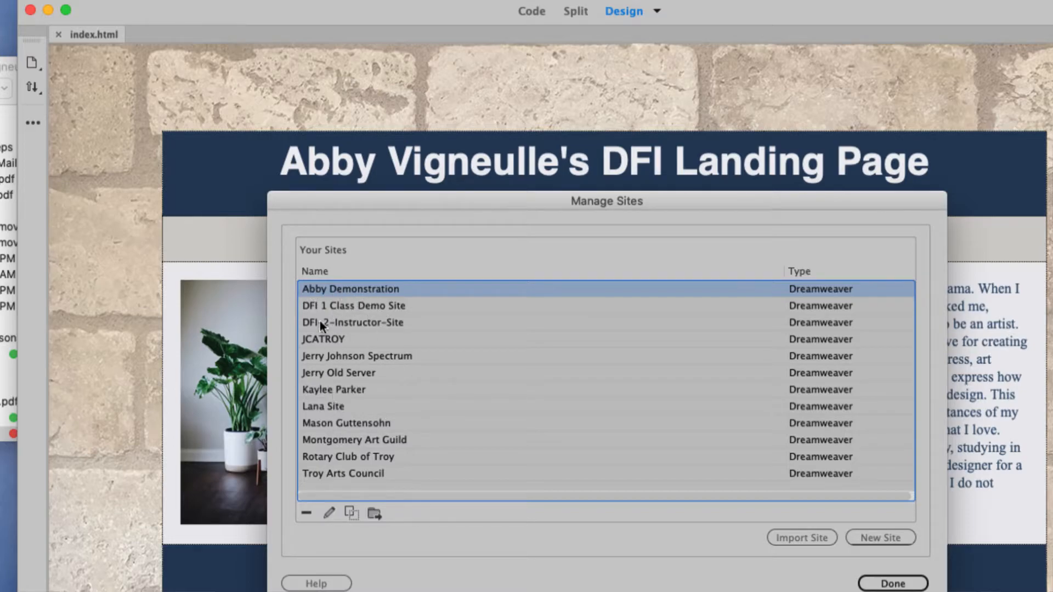
{"action": "left_click", "coordinate": [872, 582]}
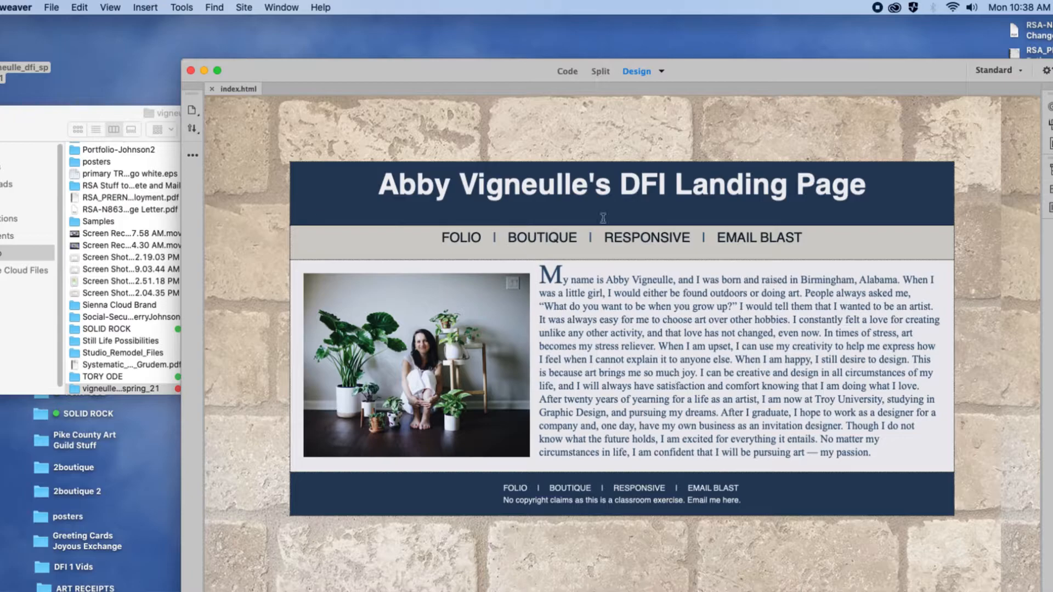
Move the document window clear of the desktop files and show the Files panel.
{"action": "left_click_drag", "start_coordinate": [743, 81], "coordinate": [678, 39]}
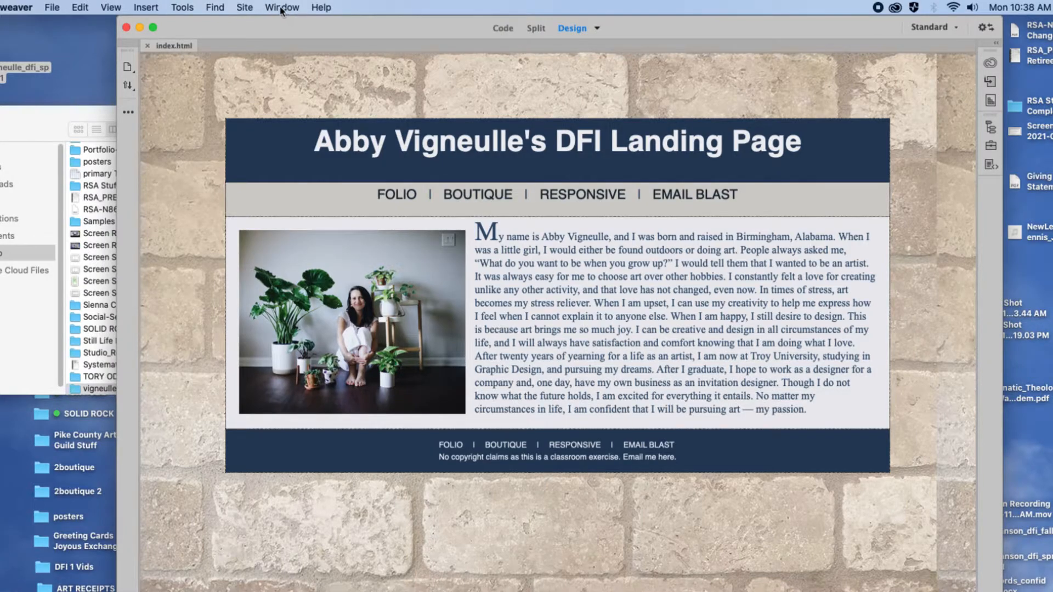
{"action": "left_click", "coordinate": [281, 8]}
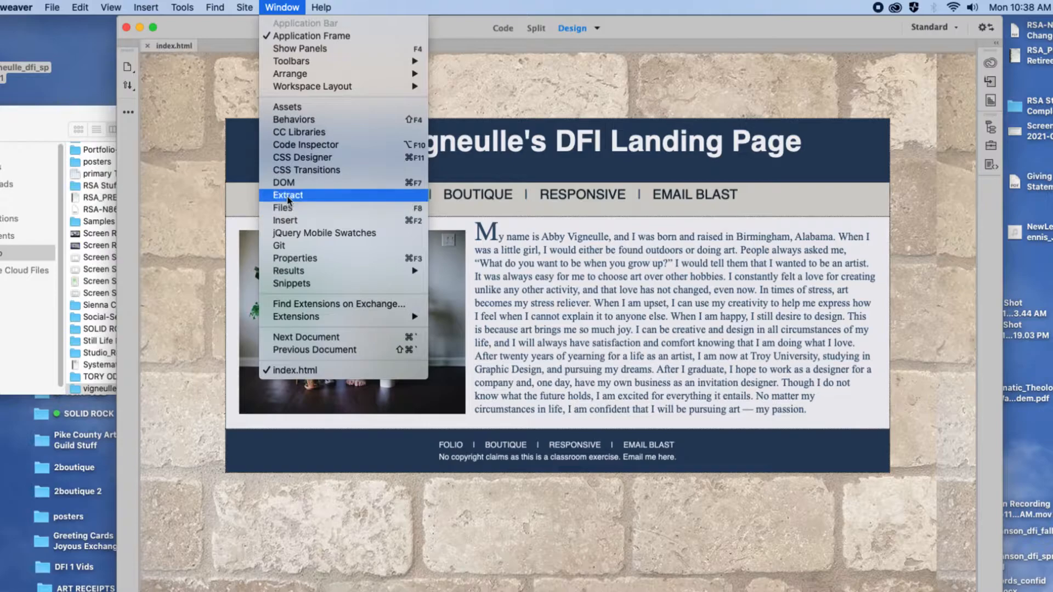
{"action": "left_click", "coordinate": [308, 212]}
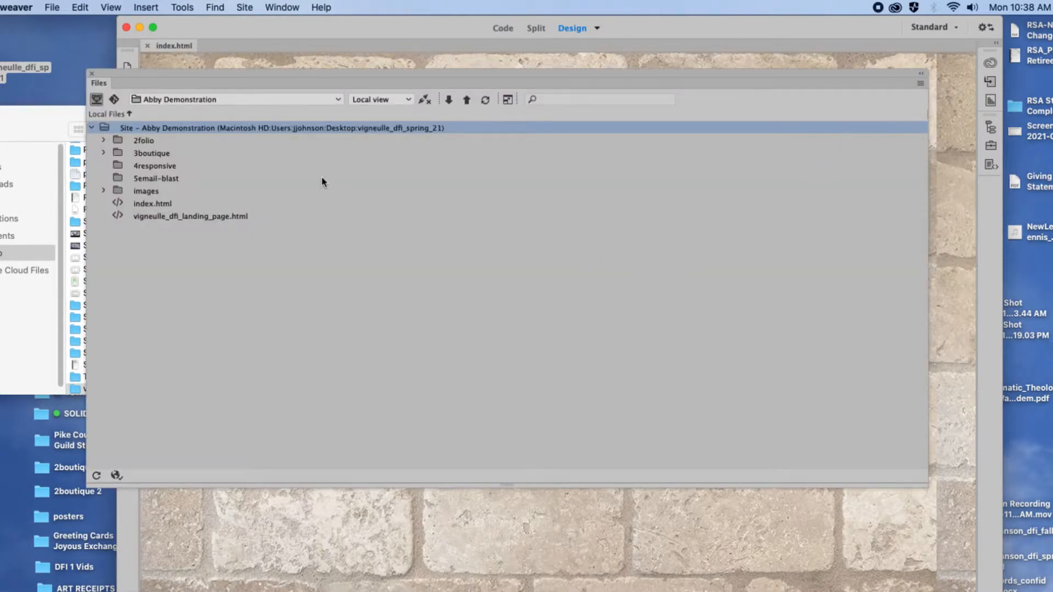
Expand the Files panel to show local and remote files side by side, and connect to the remote server.
{"action": "left_click", "coordinate": [89, 128]}
{"action": "left_click", "coordinate": [90, 128]}
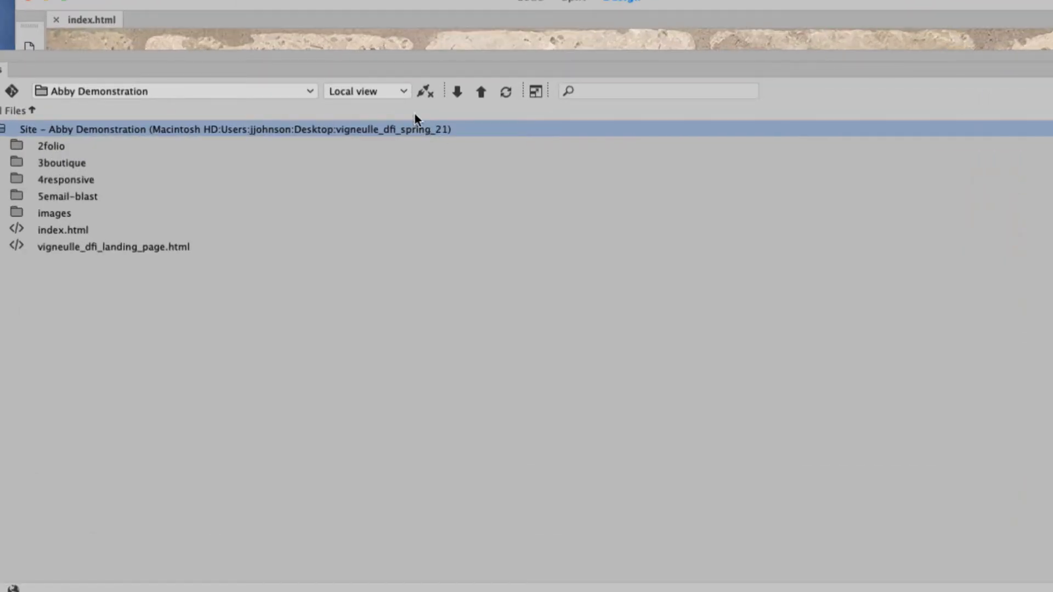
{"action": "left_click", "coordinate": [535, 93]}
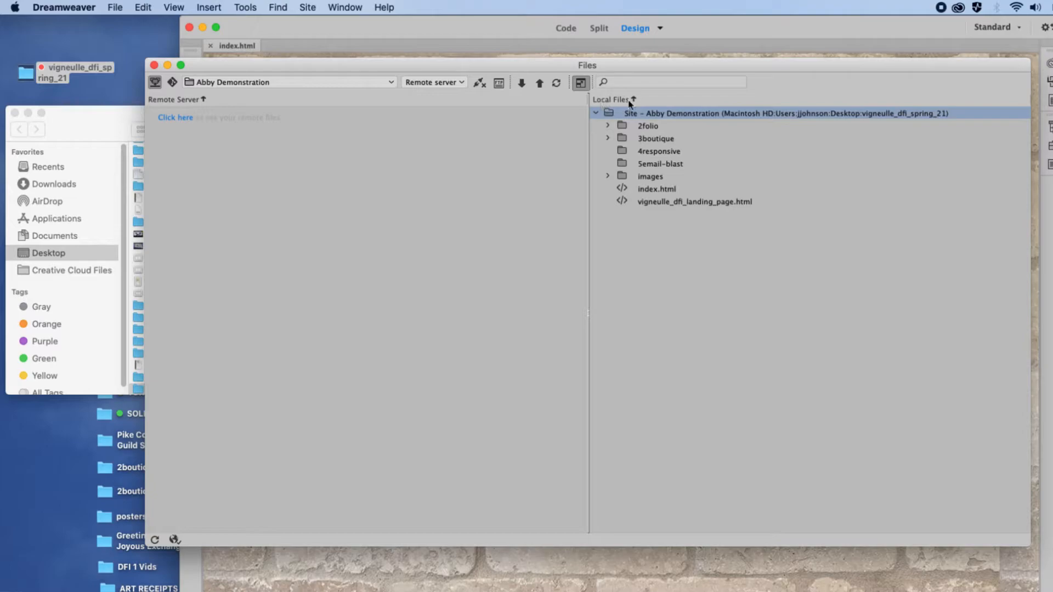
{"action": "left_click", "coordinate": [480, 83]}
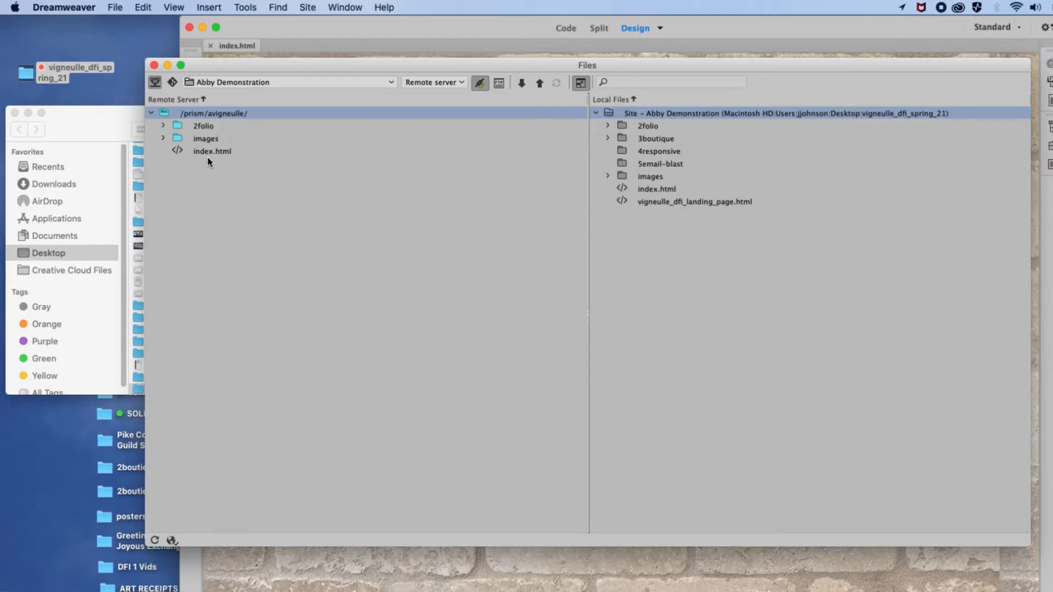
Delete the existing index.html from the remote server.
{"action": "left_click", "coordinate": [182, 150]}
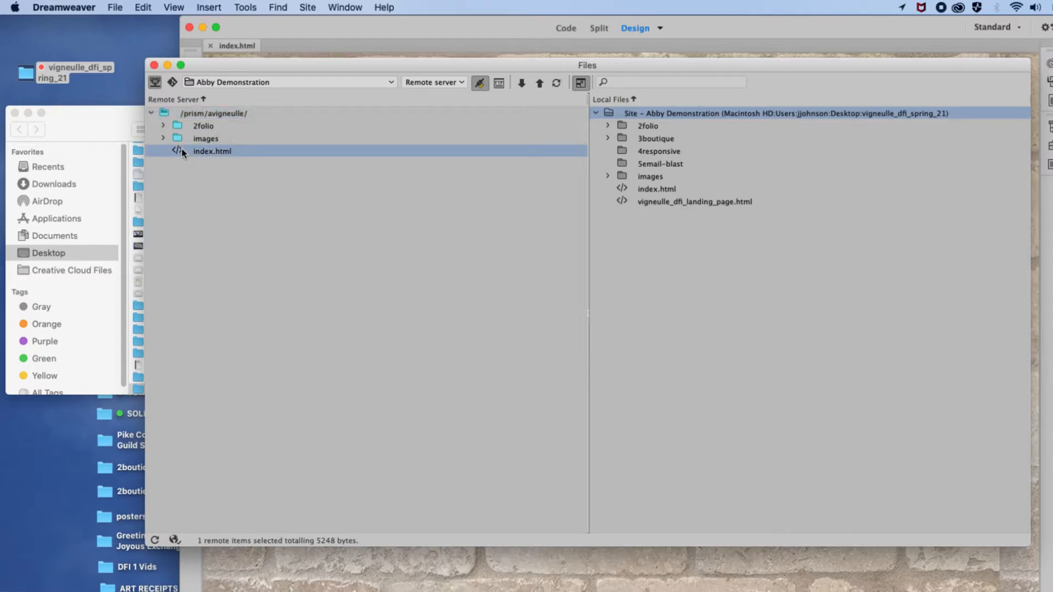
{"action": "right_click", "coordinate": [182, 149]}
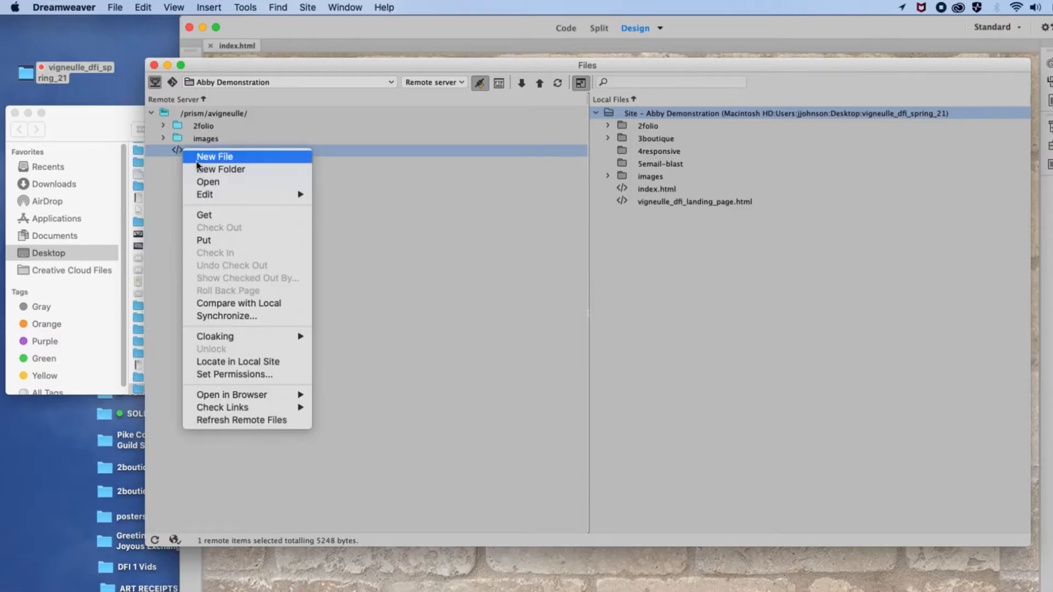
{"action": "mouse_move", "coordinate": [247, 194]}
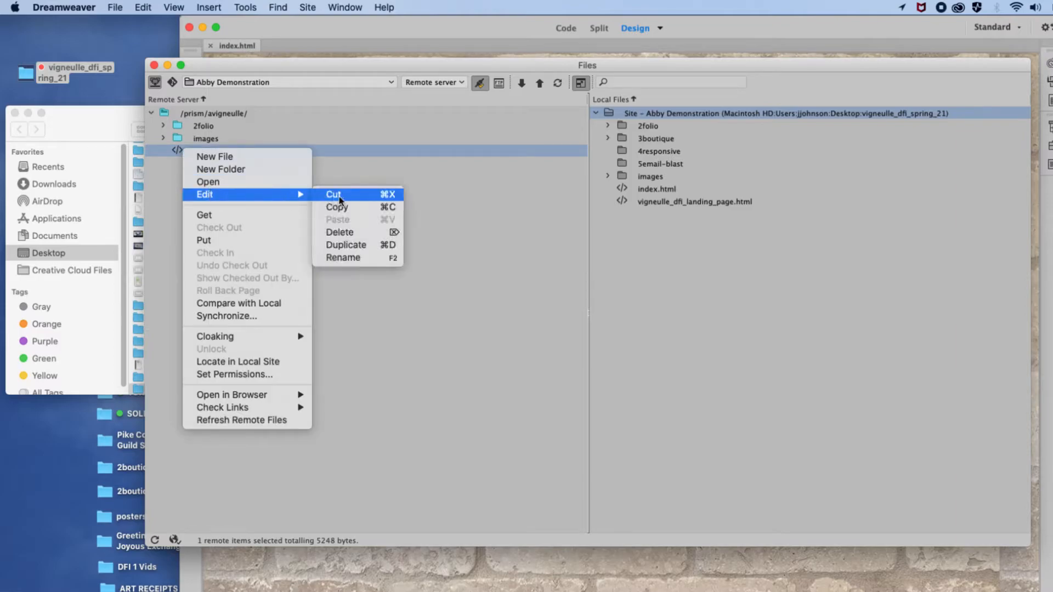
{"action": "left_click", "coordinate": [337, 232]}
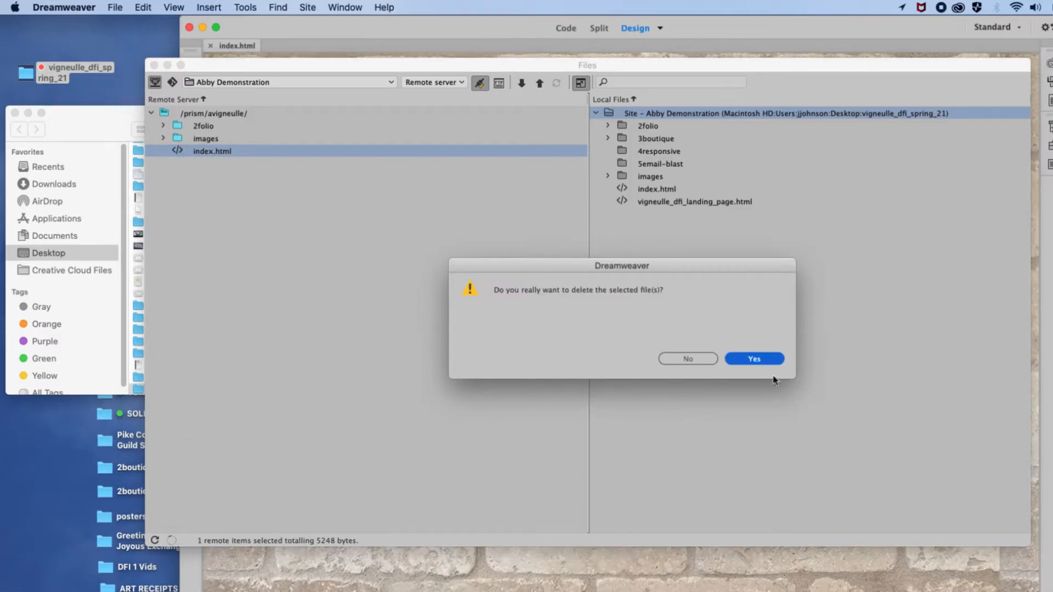
{"action": "left_click", "coordinate": [738, 358]}
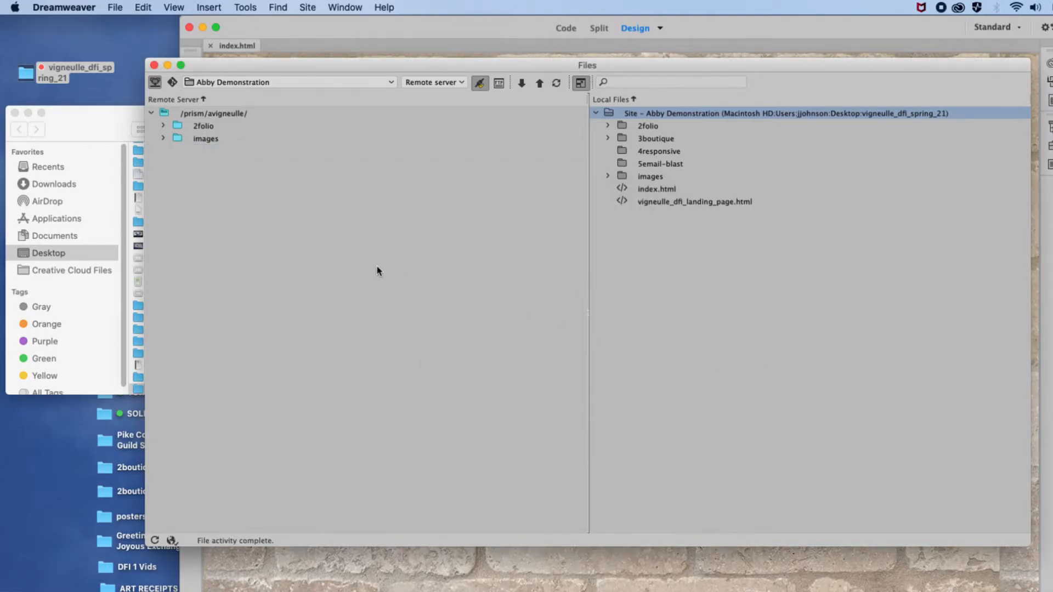
Delete the images folder from the remote server.
{"action": "left_click", "coordinate": [178, 139]}
{"action": "right_click", "coordinate": [178, 137]}
{"action": "mouse_move", "coordinate": [307, 182]}
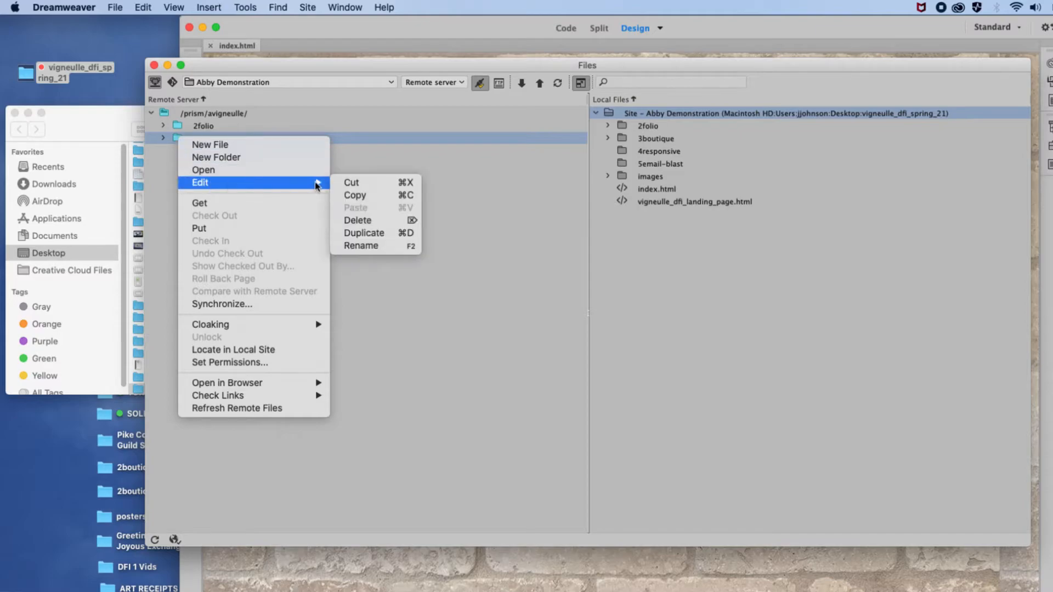
{"action": "left_click", "coordinate": [364, 219]}
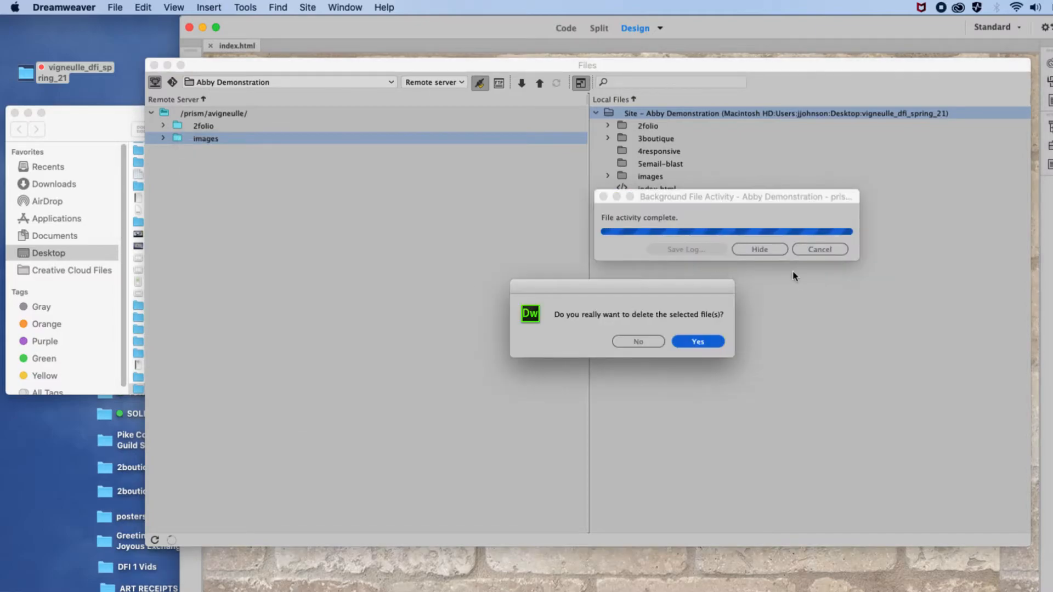
{"action": "left_click", "coordinate": [703, 339]}
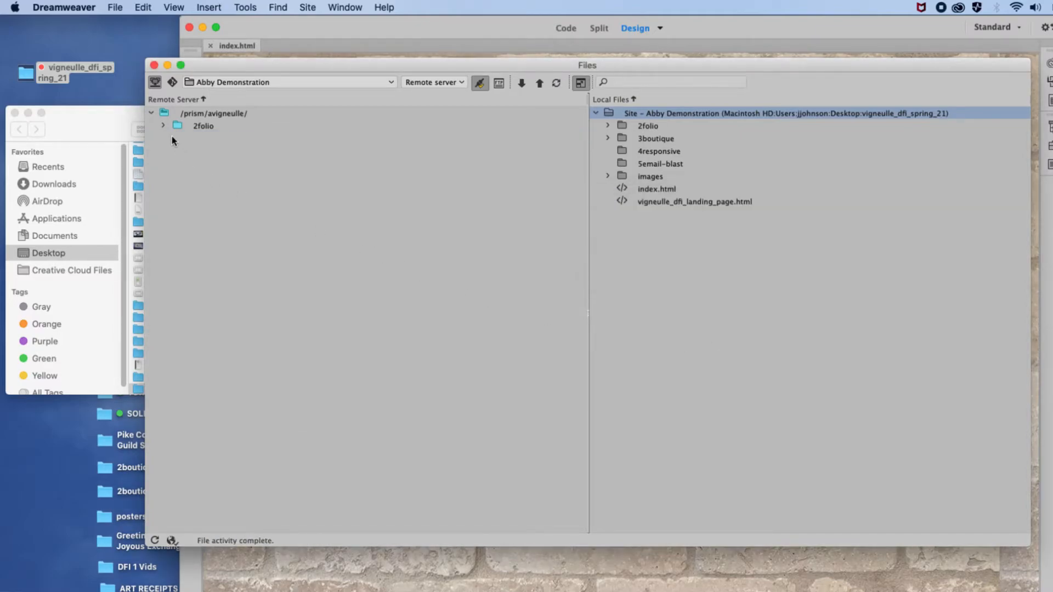
Delete the 2folio folder from the remote server.
{"action": "left_click", "coordinate": [174, 125]}
{"action": "right_click", "coordinate": [174, 126]}
{"action": "mouse_move", "coordinate": [215, 168]}
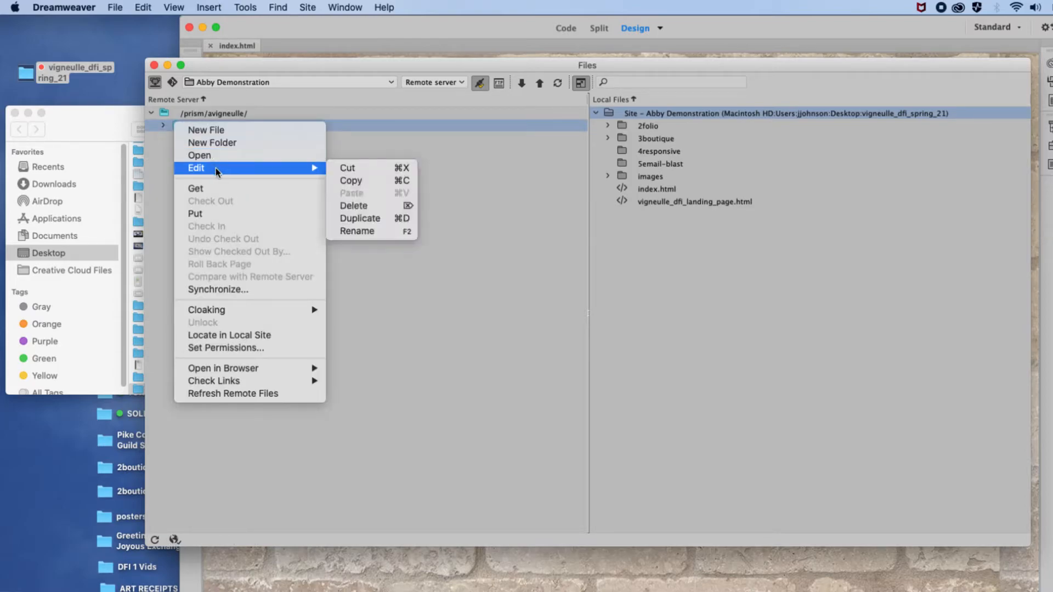
{"action": "left_click", "coordinate": [351, 207]}
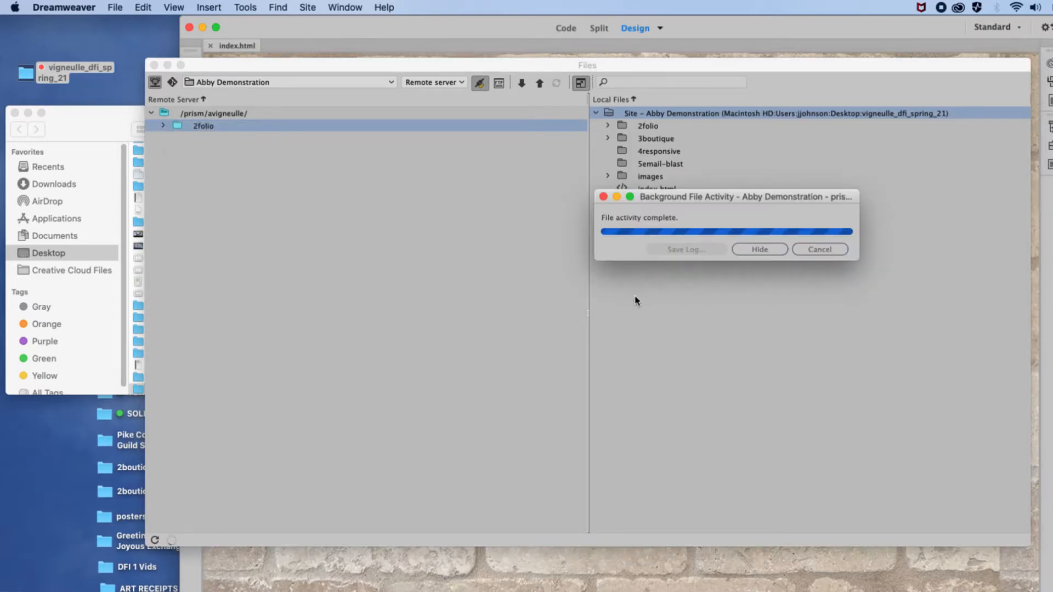
{"action": "left_click", "coordinate": [696, 338]}
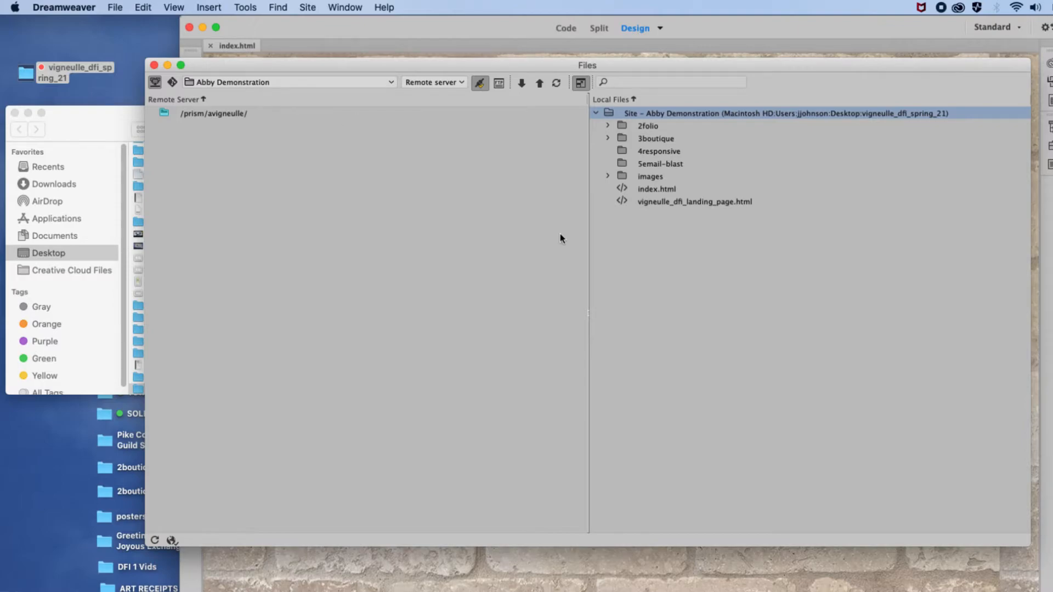
Upload the local index.html to the root folder of the remote server.
{"action": "left_click", "coordinate": [621, 189]}
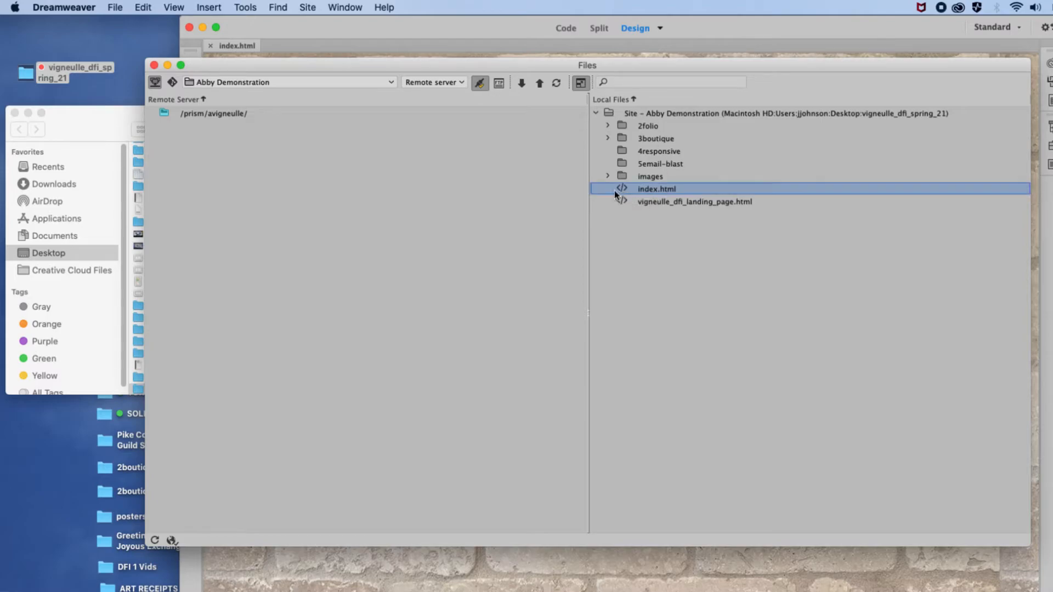
{"action": "left_click_drag", "start_coordinate": [614, 190], "coordinate": [168, 116]}
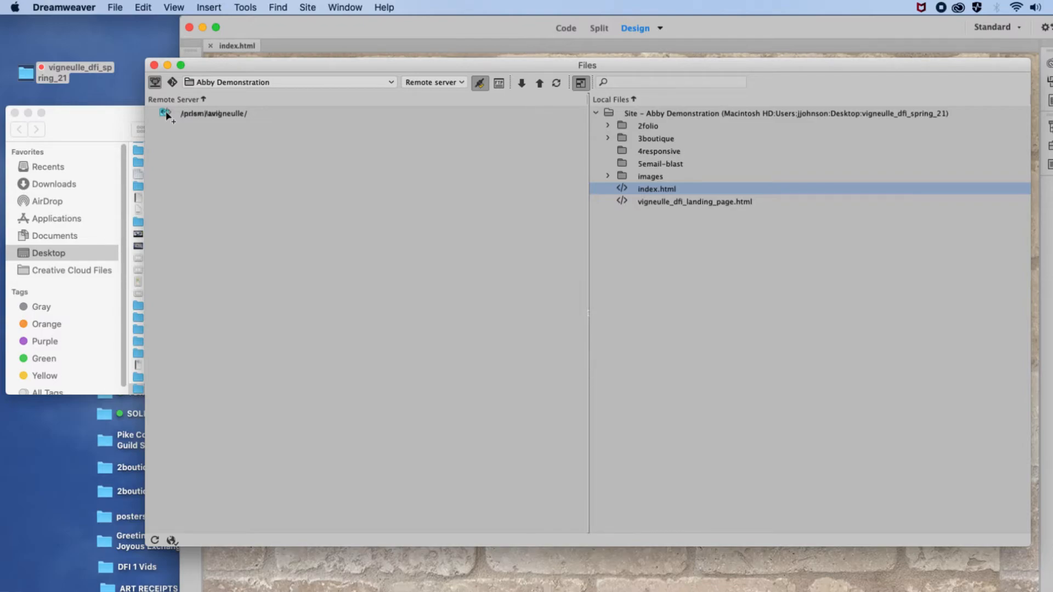
{"action": "left_click_drag", "start_coordinate": [166, 114], "coordinate": [166, 114]}
Upload the local images and 2folio folders to the root folder of the remote server.
{"action": "left_click_drag", "start_coordinate": [623, 177], "coordinate": [164, 116]}
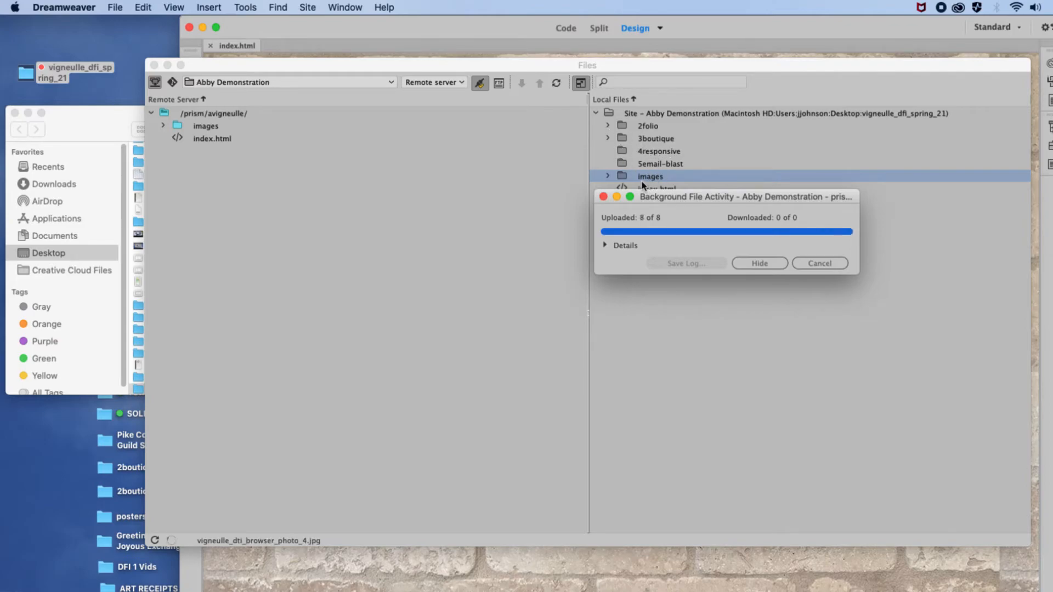
{"action": "left_click", "coordinate": [622, 126]}
{"action": "left_click_drag", "start_coordinate": [622, 127], "coordinate": [163, 115]}
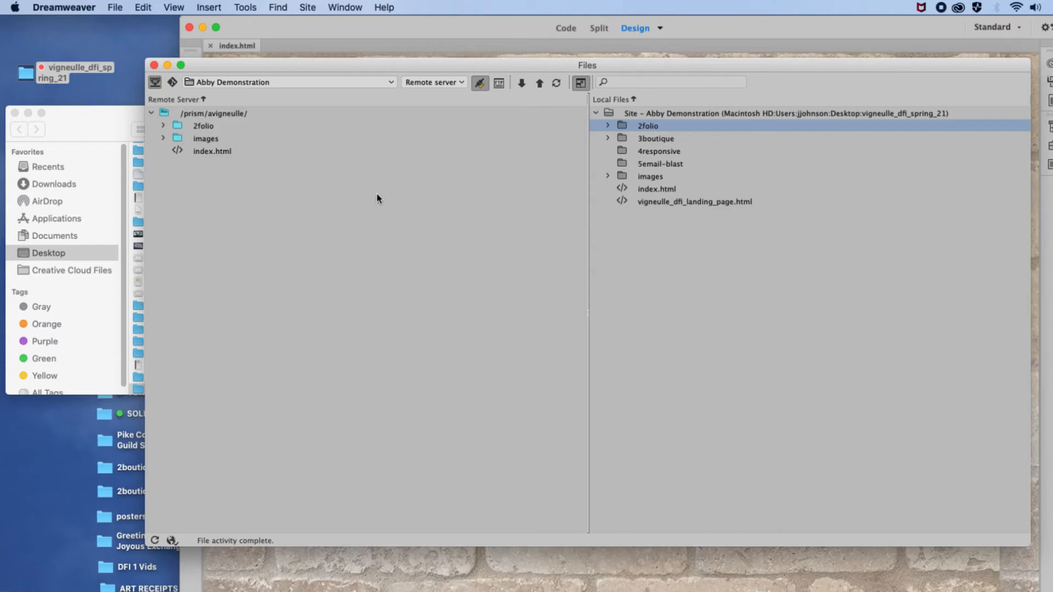
Expand the remote and local images folders to compare their files.
{"action": "left_click", "coordinate": [163, 139]}
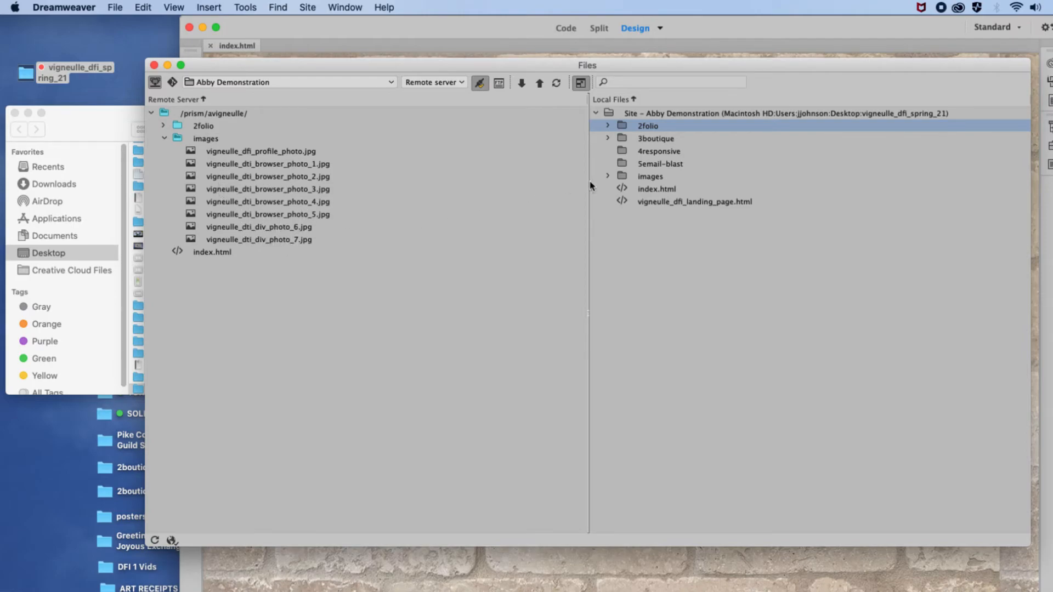
{"action": "left_click", "coordinate": [608, 176]}
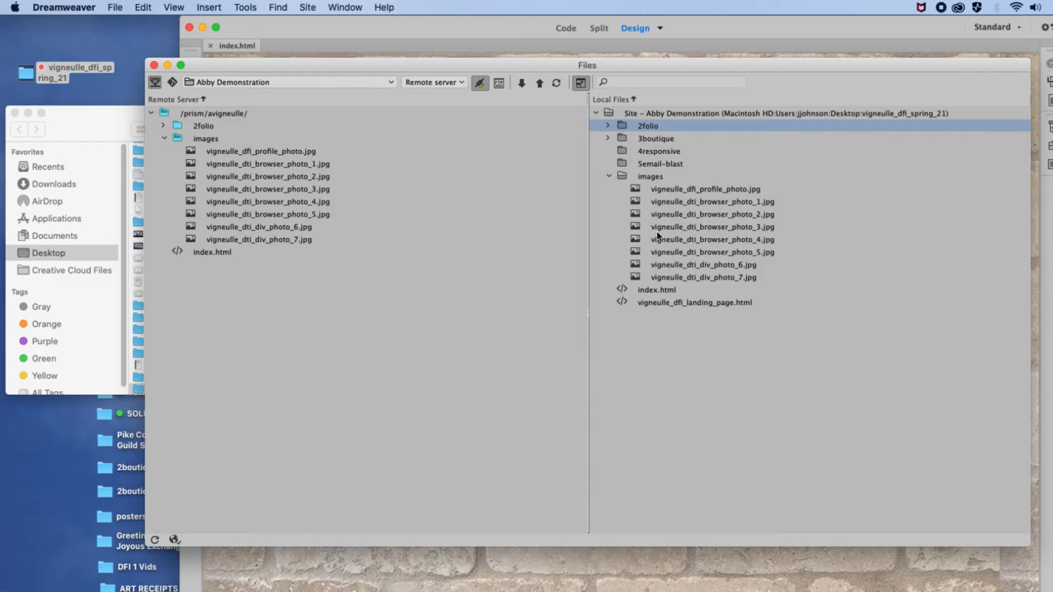
Collapse the local images folder and upload it into the remote images folder, checking the nested copy.
{"action": "left_click", "coordinate": [636, 228]}
{"action": "mouse_move", "coordinate": [636, 229]}
{"action": "left_mouse_down"}
{"action": "mouse_move", "coordinate": [686, 211]}
{"action": "mouse_move", "coordinate": [320, 180]}
{"action": "mouse_move", "coordinate": [299, 193]}
{"action": "mouse_move", "coordinate": [581, 222]}
{"action": "mouse_move", "coordinate": [190, 144]}
{"action": "mouse_move", "coordinate": [646, 225]}
{"action": "left_mouse_up"}
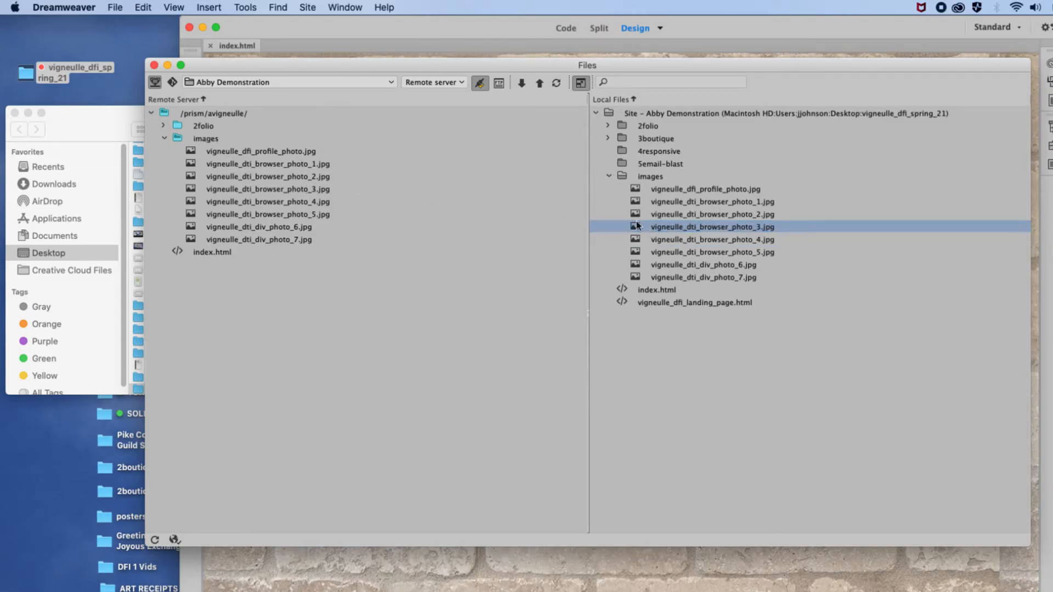
{"action": "left_click", "coordinate": [609, 177]}
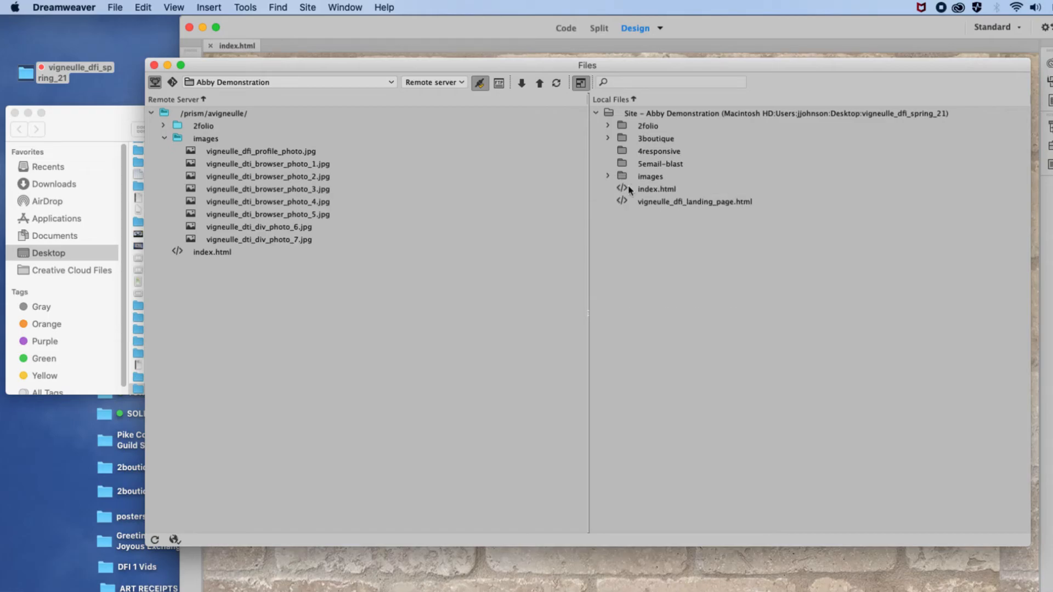
{"action": "left_click_drag", "start_coordinate": [620, 176], "coordinate": [179, 140]}
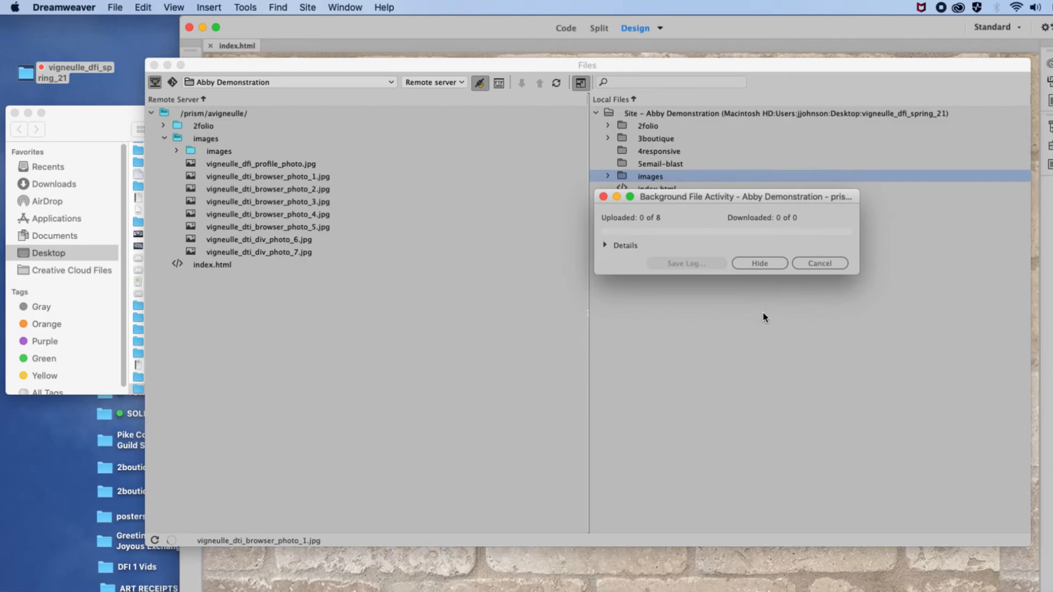
{"action": "left_click", "coordinate": [177, 150]}
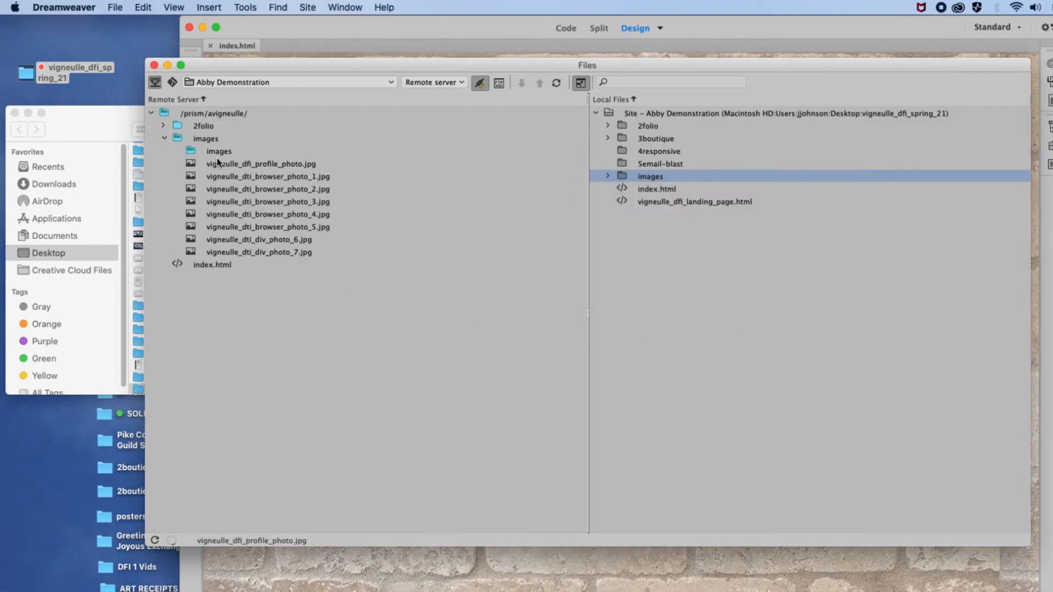
{"action": "left_click", "coordinate": [176, 151]}
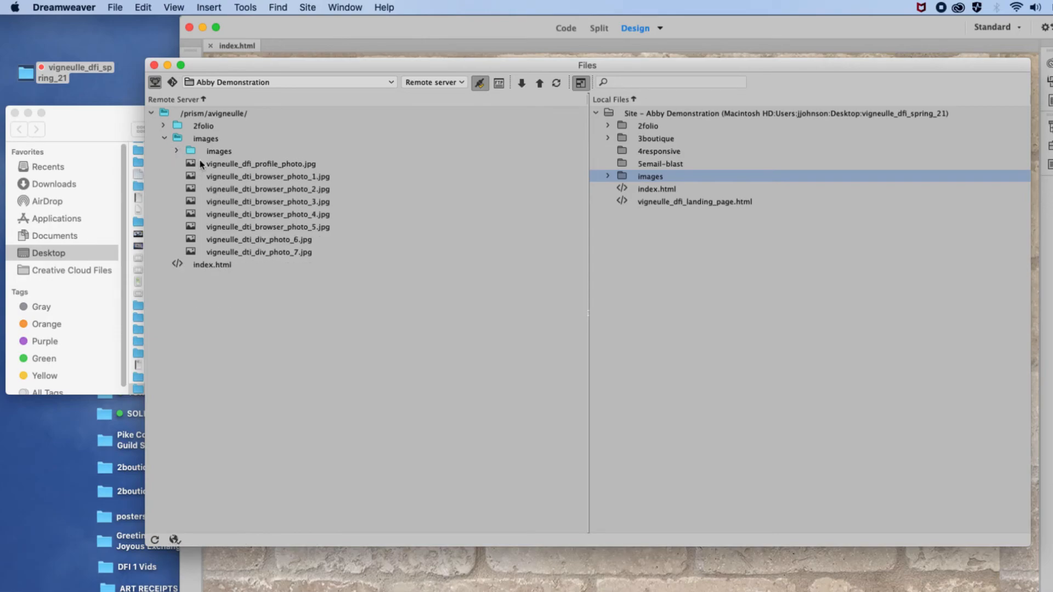
Delete the images folder nested inside the remote images folder.
{"action": "right_click", "coordinate": [190, 156]}
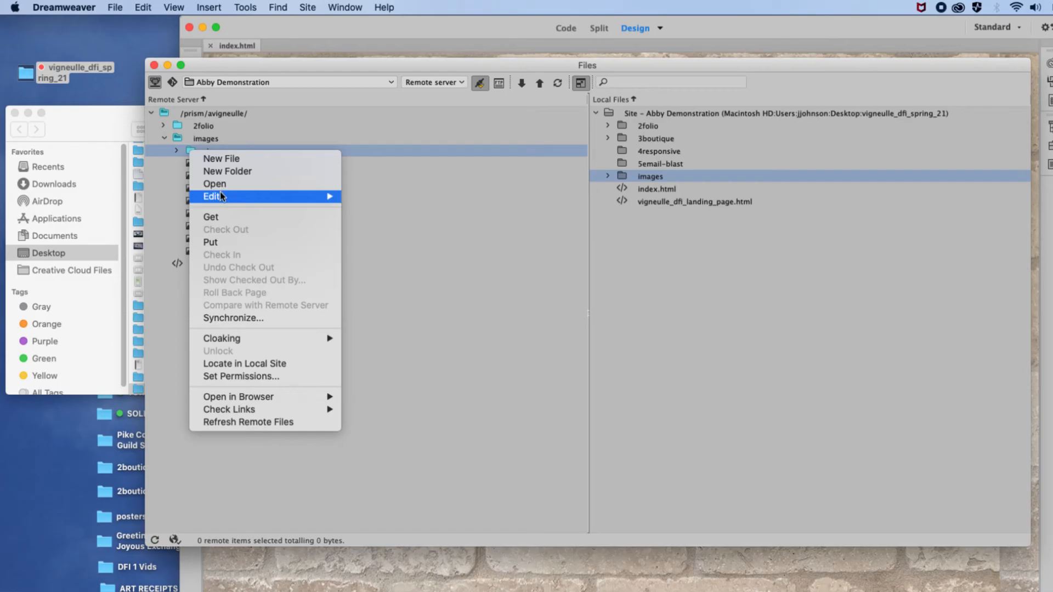
{"action": "mouse_move", "coordinate": [233, 198]}
{"action": "left_click", "coordinate": [369, 234]}
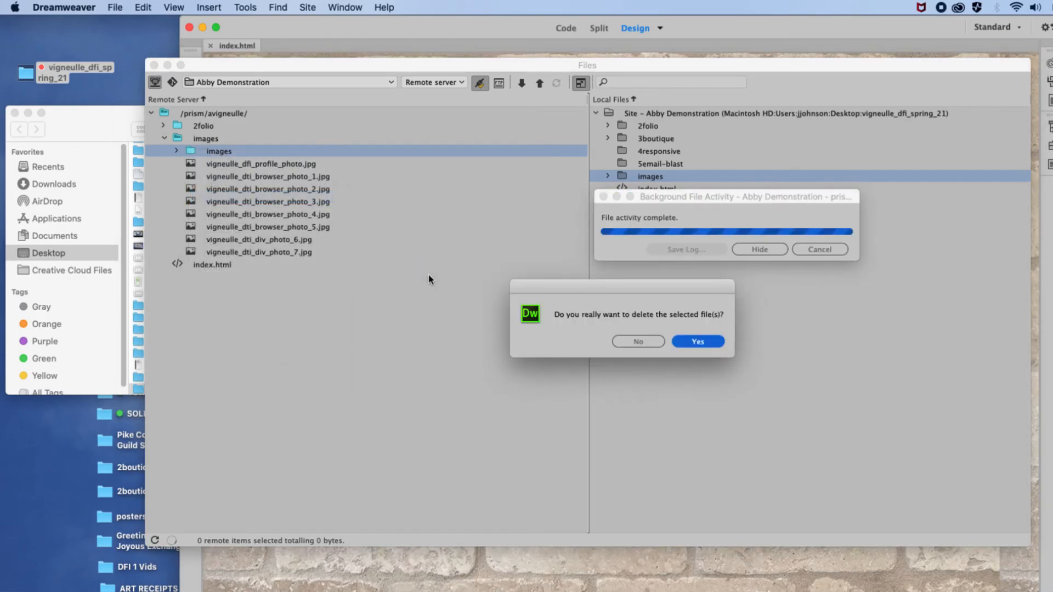
{"action": "left_click", "coordinate": [690, 341]}
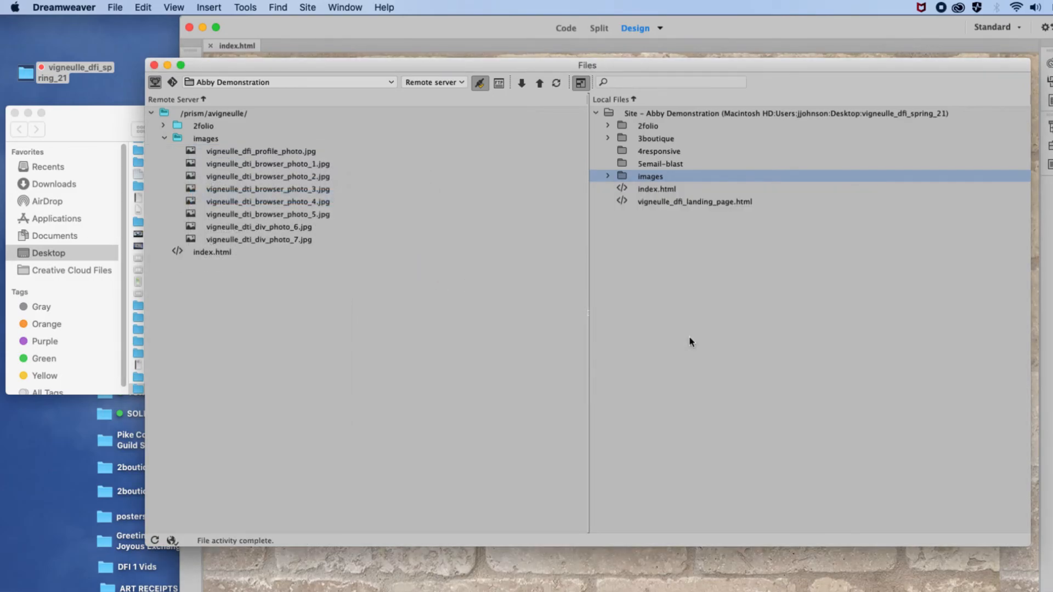
Collapse the remote images folder and inspect the contents of the remote 2folio folder.
{"action": "left_click", "coordinate": [163, 137]}
{"action": "left_click", "coordinate": [162, 127]}
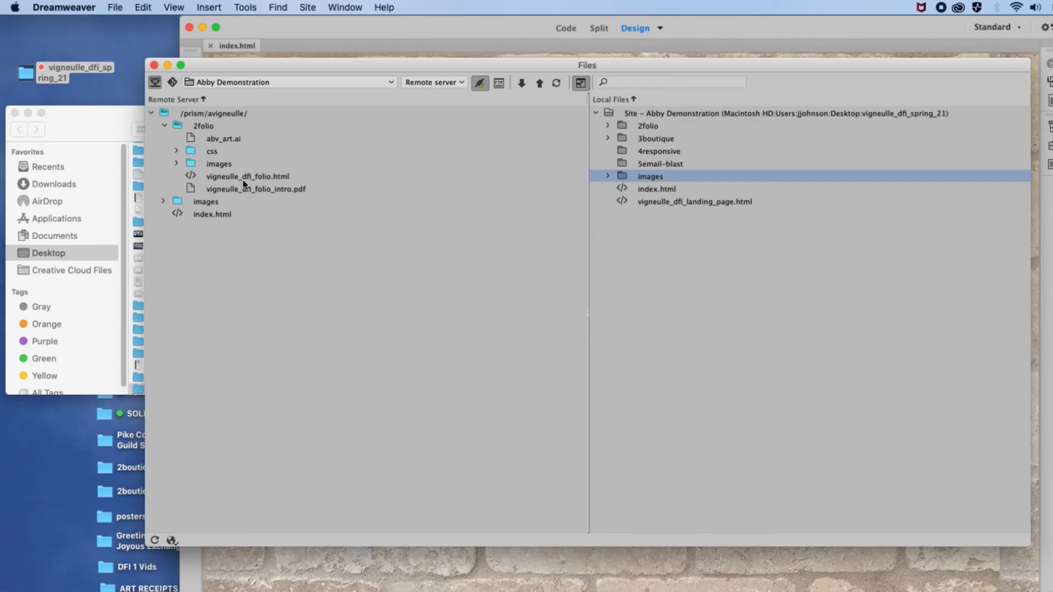
{"action": "left_click", "coordinate": [165, 126]}
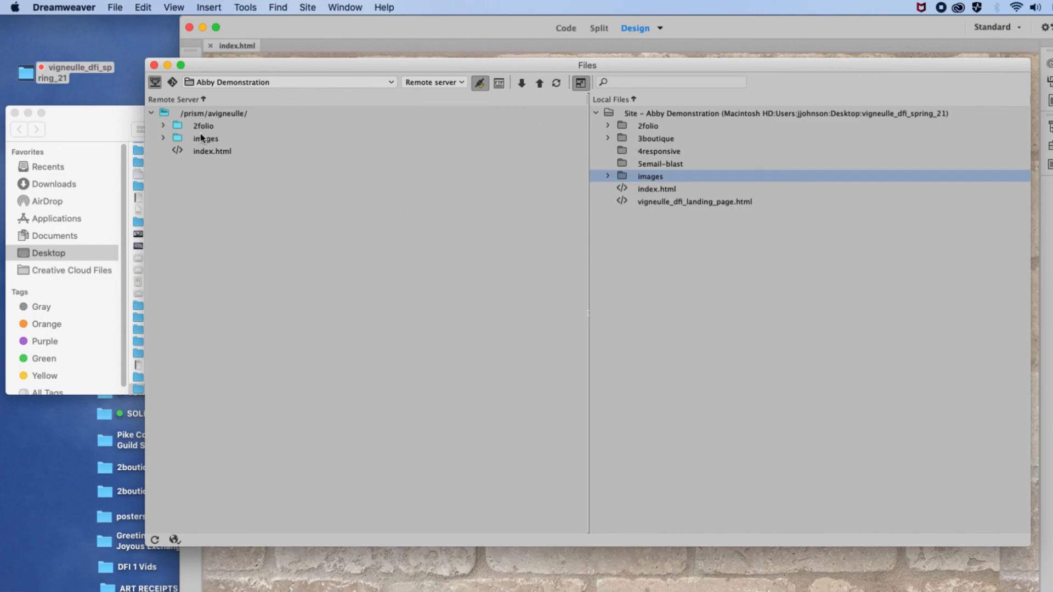
{"action": "left_click", "coordinate": [345, 7]}
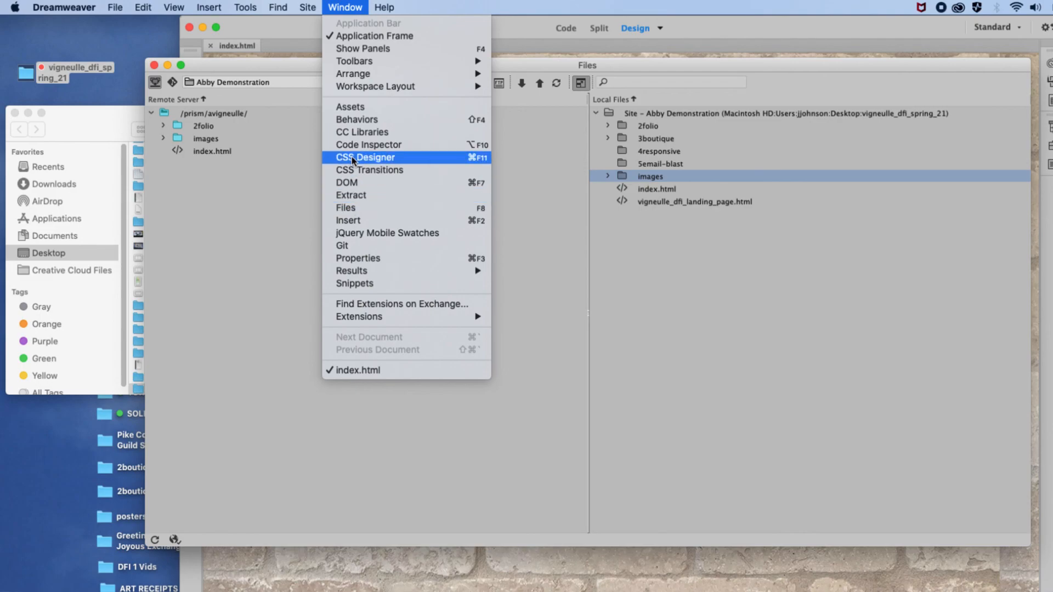
{"action": "left_click", "coordinate": [742, 159]}
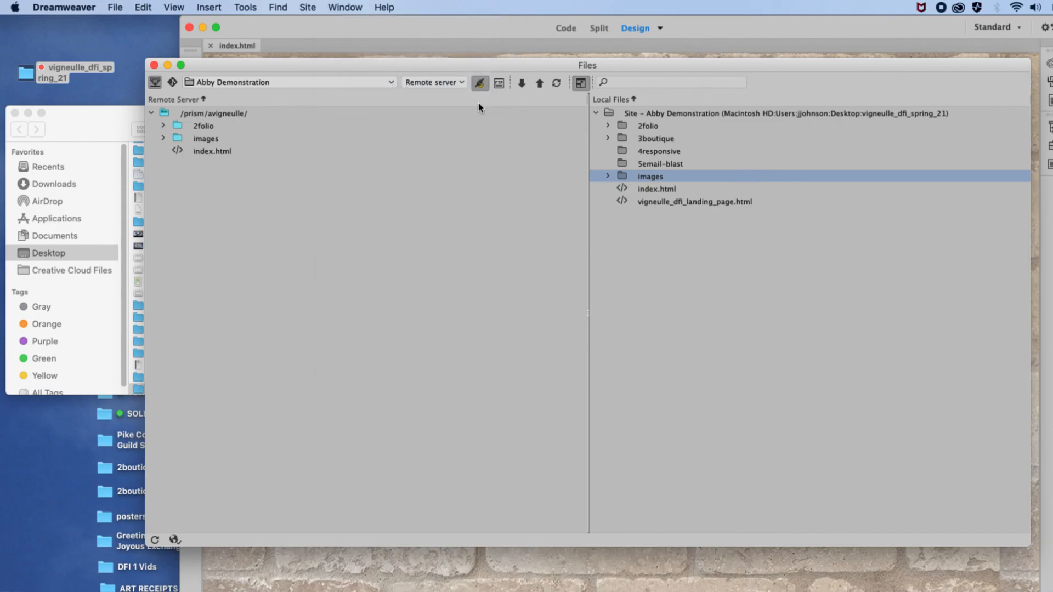
Disconnect from the remote server and close the expanded Files view and the Files panel.
{"action": "left_click", "coordinate": [479, 84]}
{"action": "left_click_drag", "start_coordinate": [148, 67], "coordinate": [147, 67]}
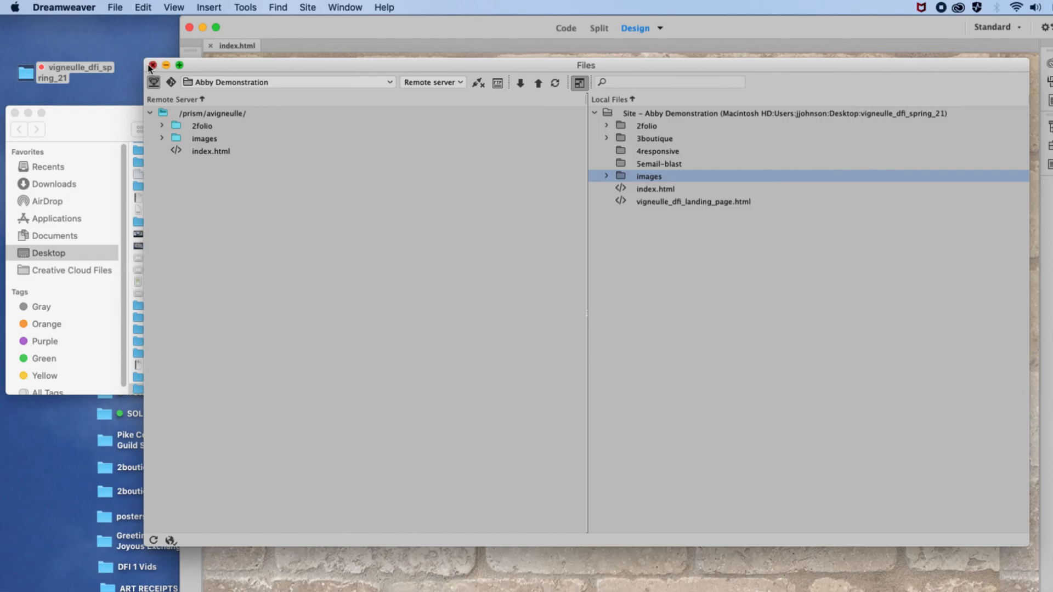
{"action": "left_click", "coordinate": [153, 65]}
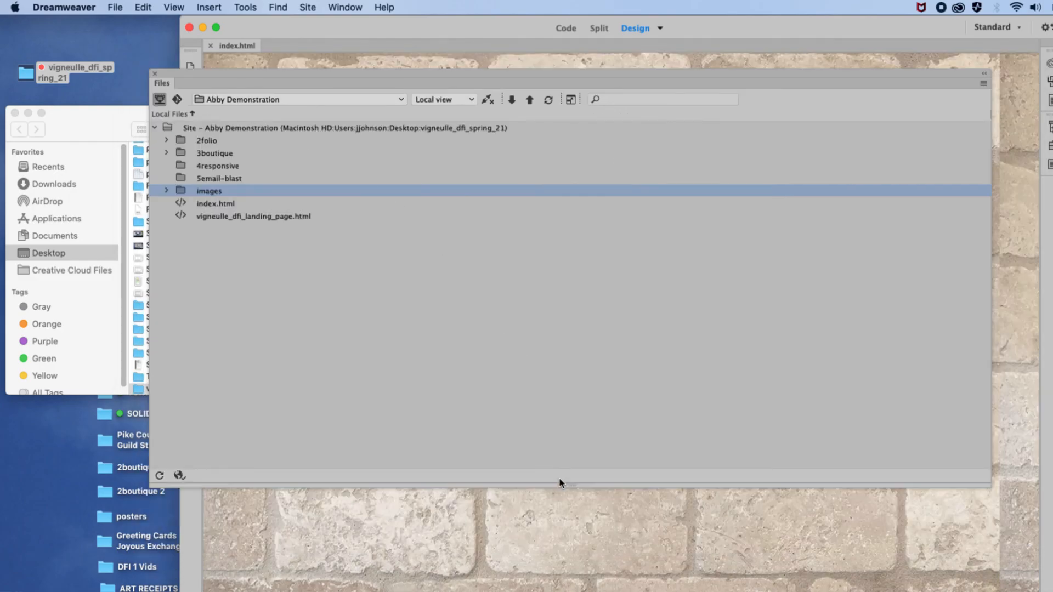
{"action": "left_click", "coordinate": [155, 74]}
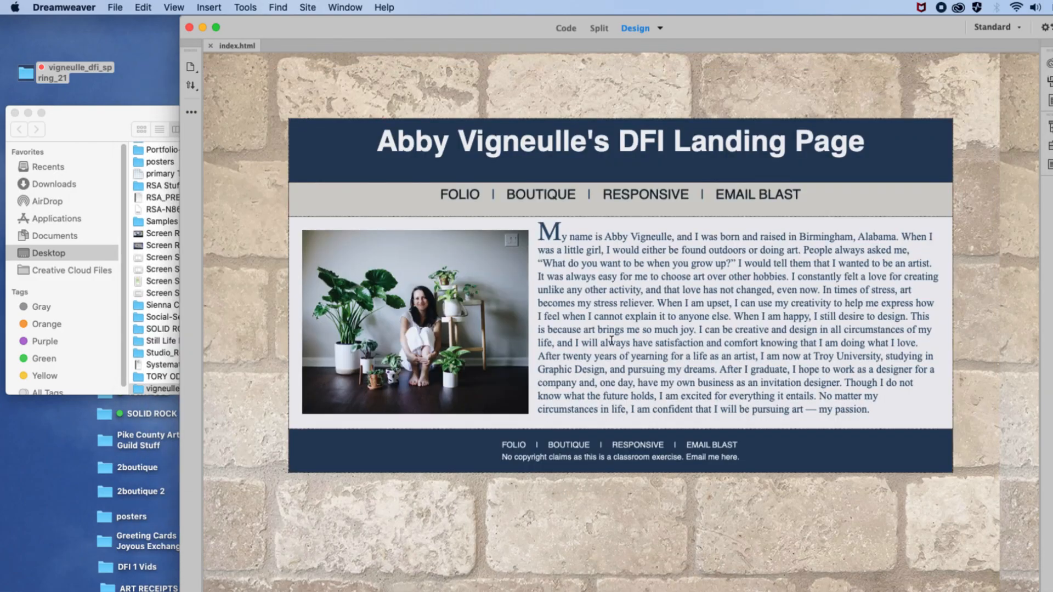